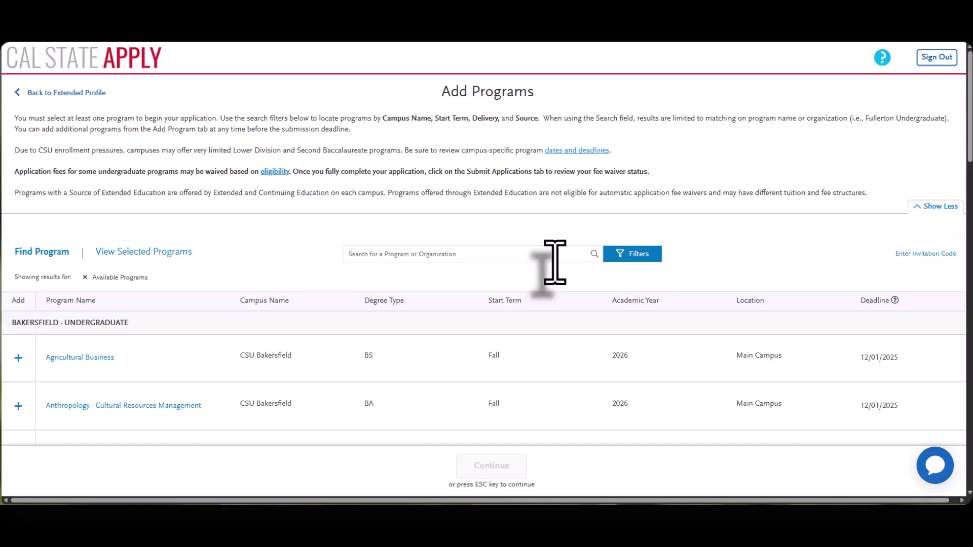
Use the Campus filter to list only Cal Poly and Cal Poly Maritime Academy programs
left_click(638, 254)
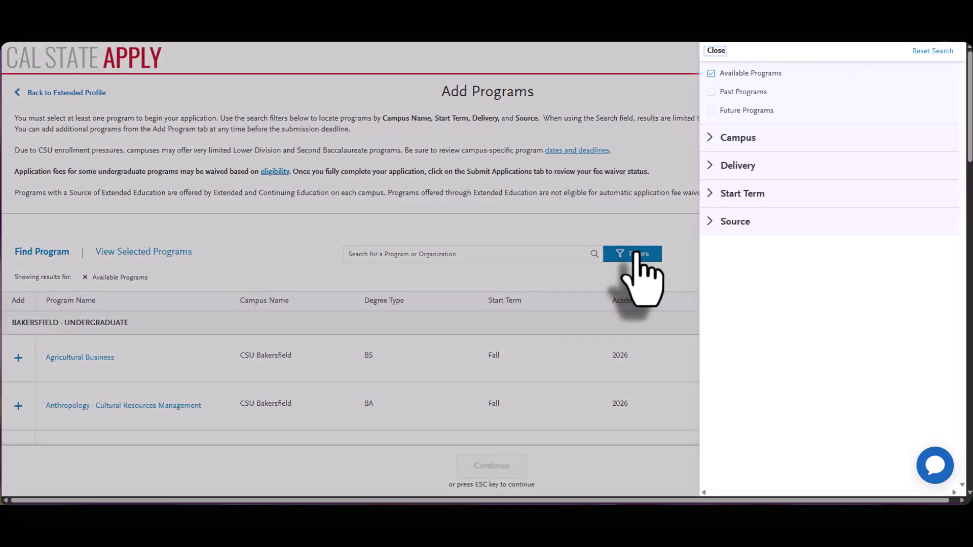
left_click(714, 139)
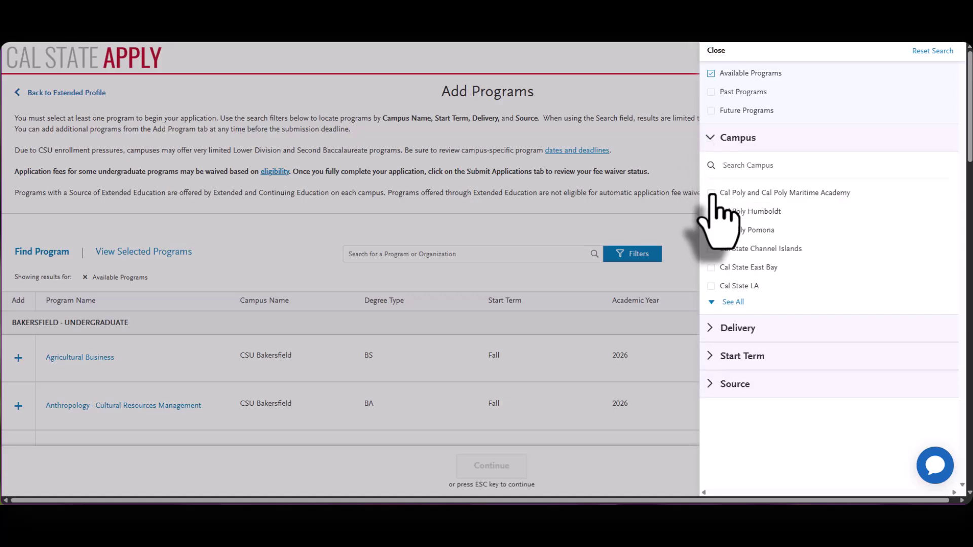
left_click(712, 194)
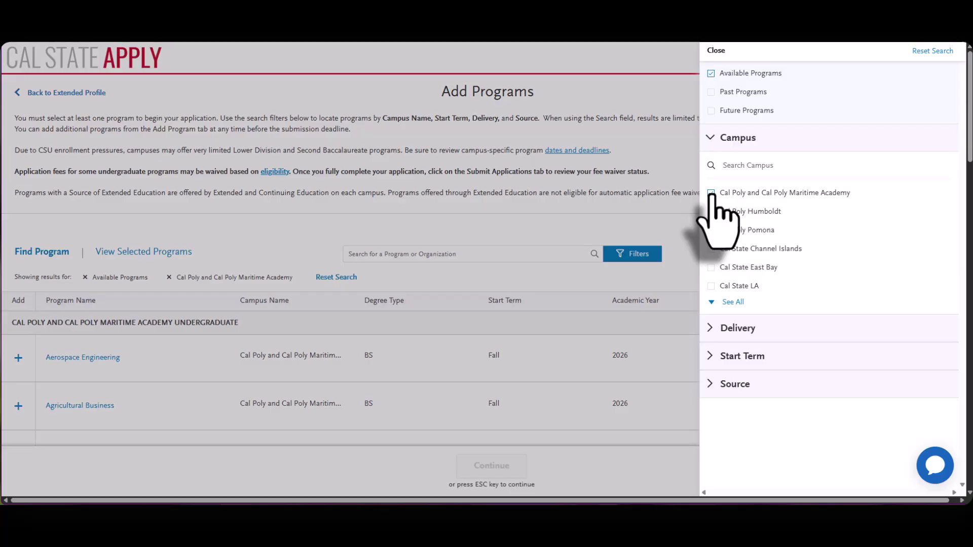
left_click(659, 196)
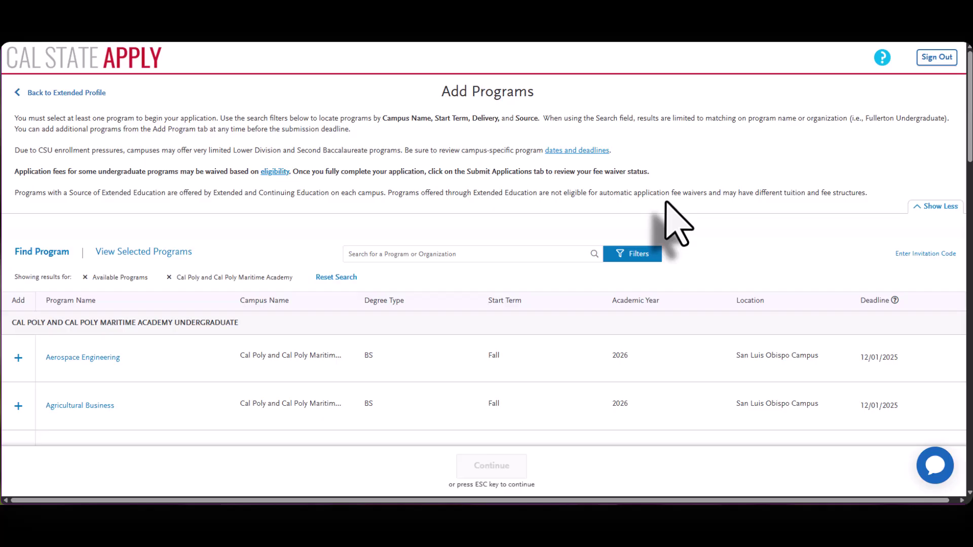
scroll(664, 217, "down", 1)
scroll(664, 217, "down", 2)
scroll(665, 202, "down", 1)
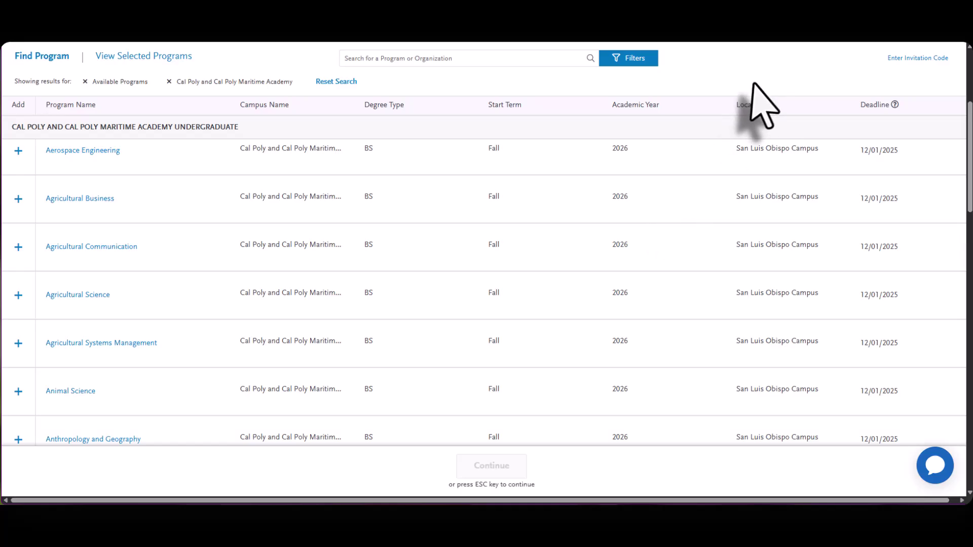
left_click_drag(736, 106, 763, 106)
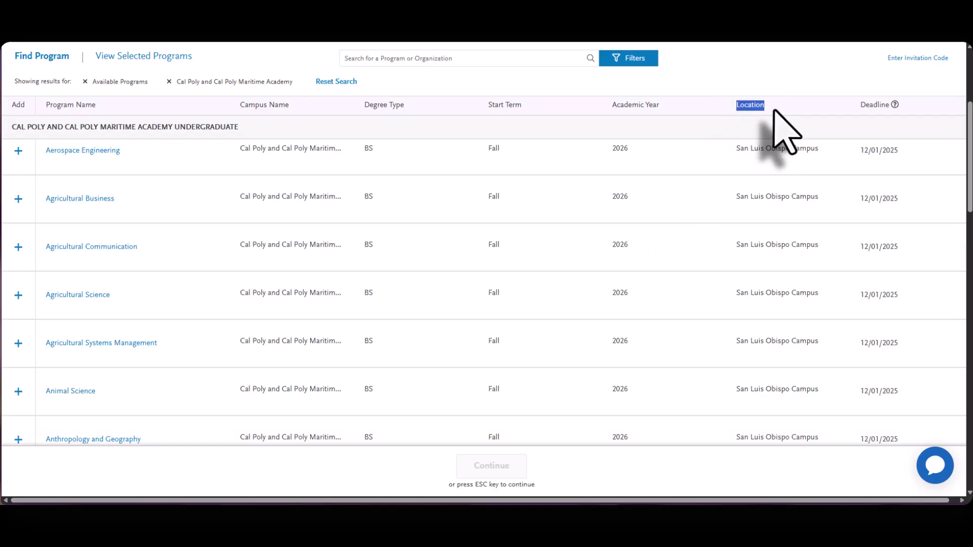
left_click(773, 108)
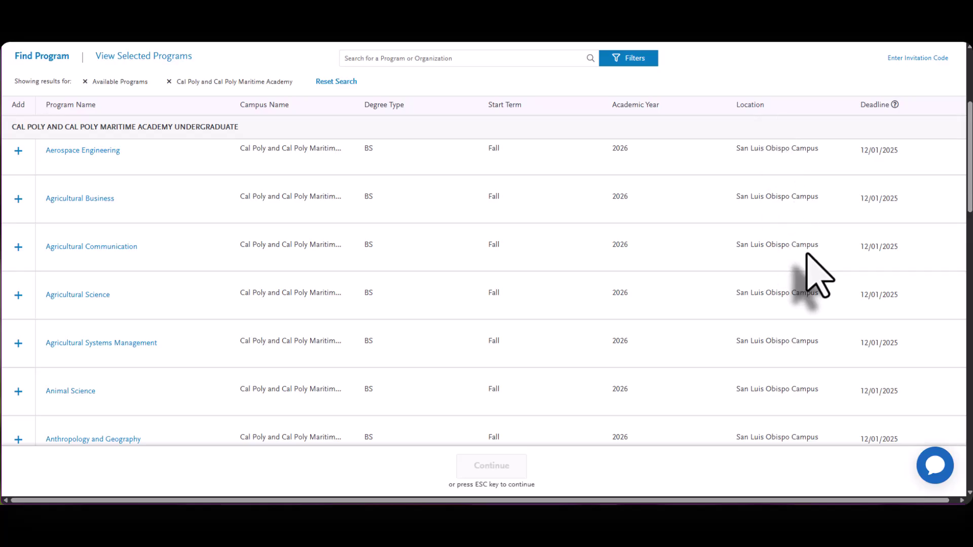
scroll(808, 255, "down", 2)
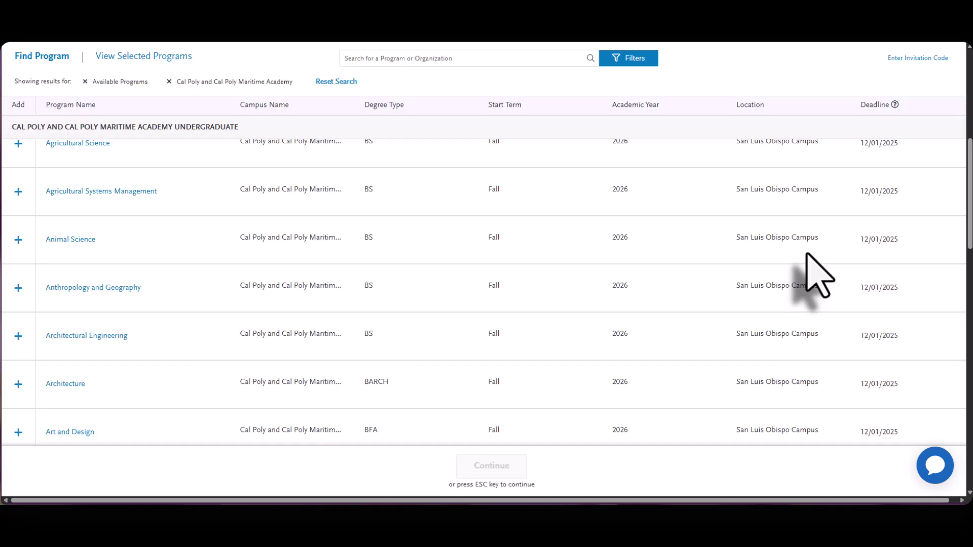
scroll(807, 255, "down", 2)
scroll(807, 255, "down", 1)
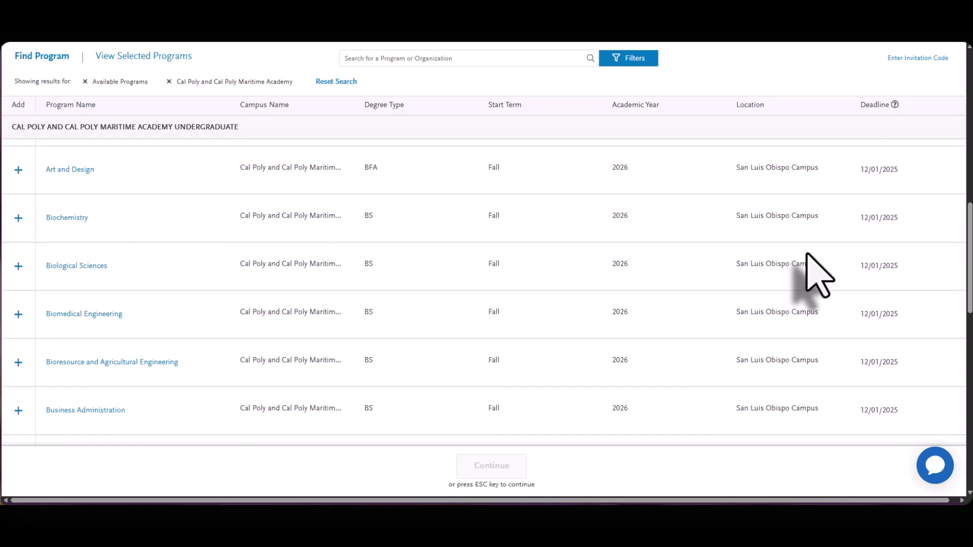
scroll(808, 254, "down", 2)
scroll(807, 256, "down", 1)
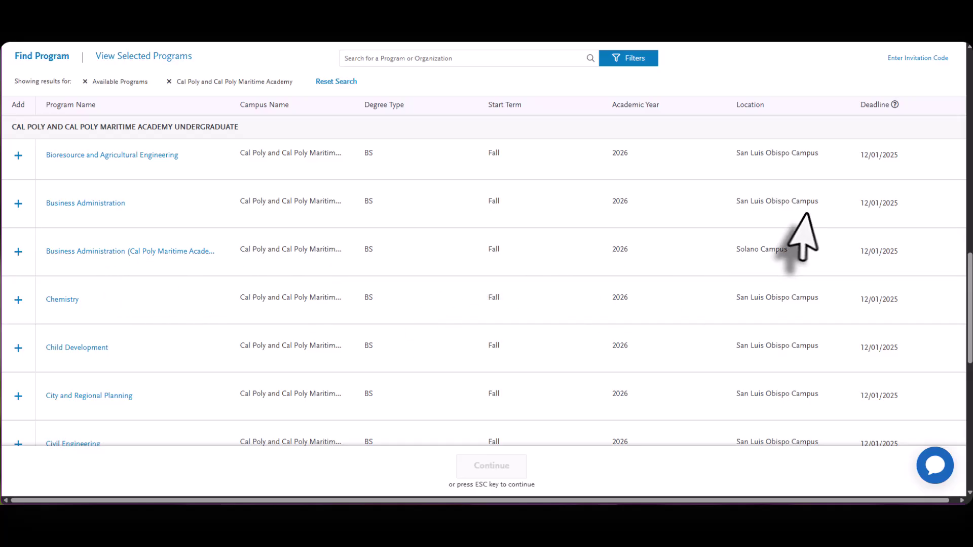
Add Business Administration with Agricultural Business (San Luis Obispo) as its alternate program
left_click(19, 204)
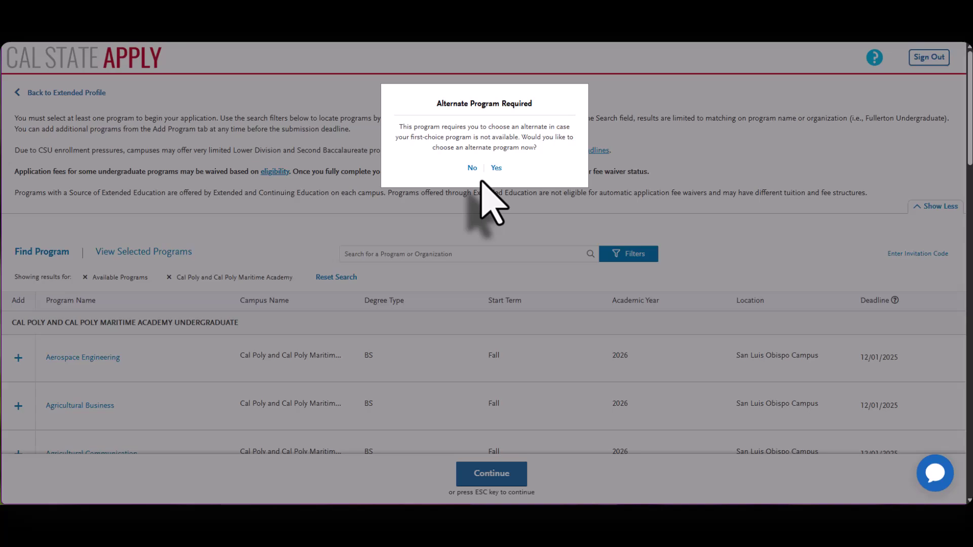
left_click(496, 167)
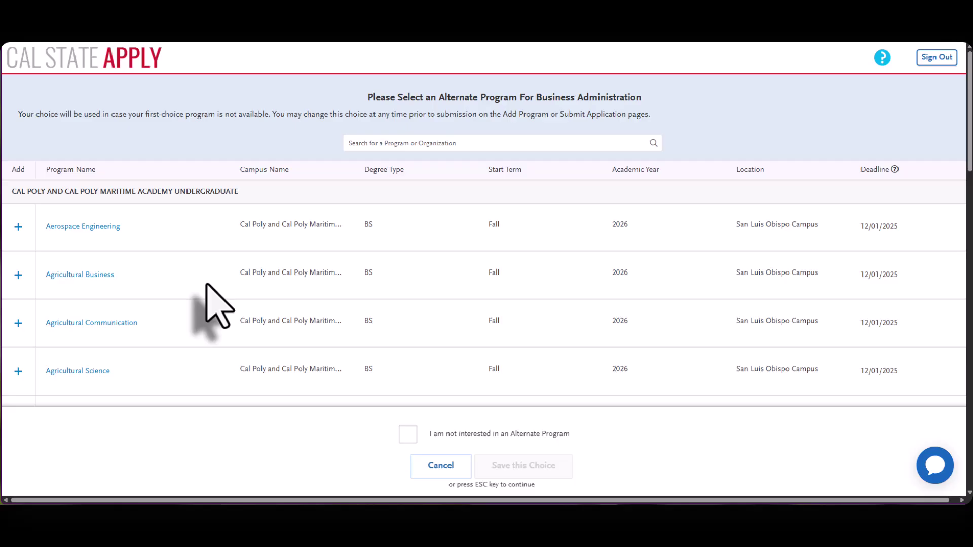
left_click(408, 435)
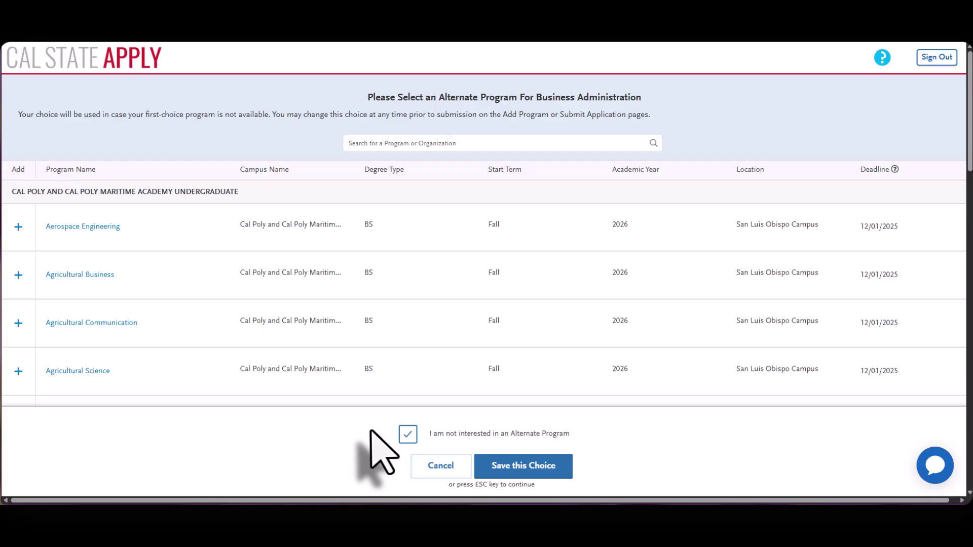
left_click(19, 274)
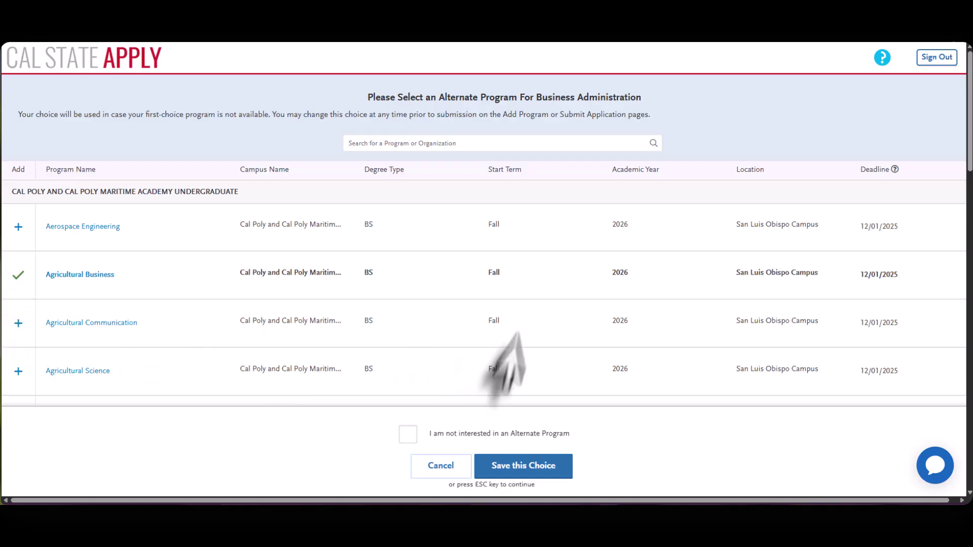
left_click(531, 477)
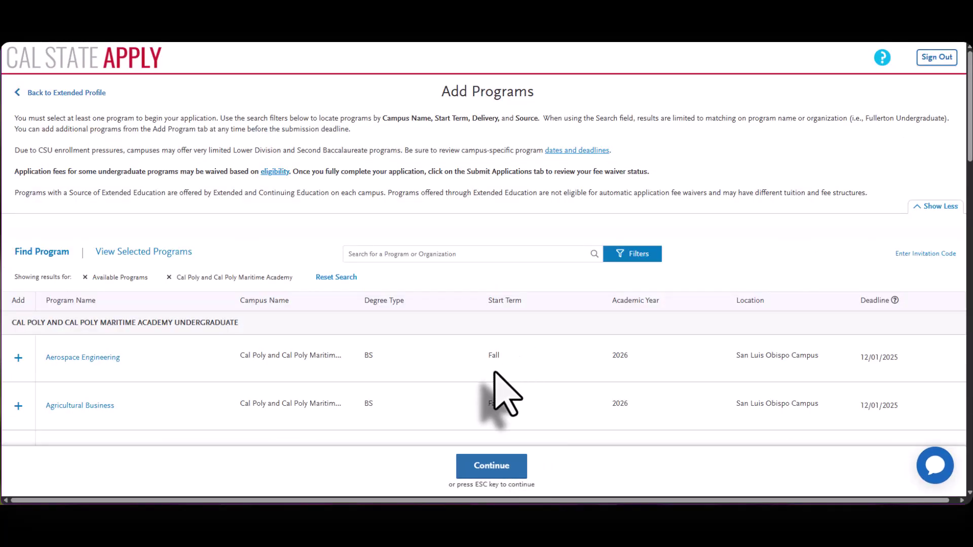
scroll(494, 372, "down", 3)
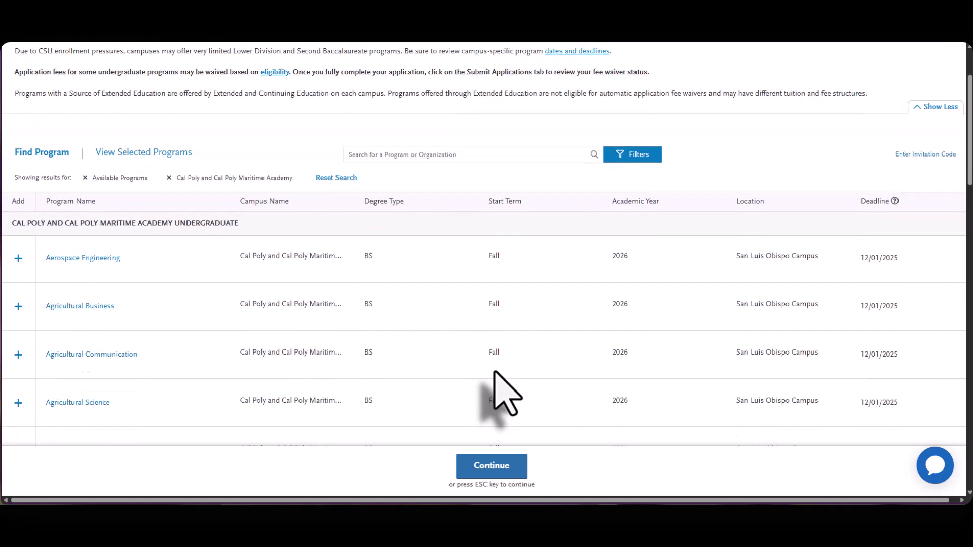
scroll(494, 372, "down", 2)
scroll(494, 369, "down", 4)
scroll(494, 369, "down", 3)
scroll(495, 369, "down", 3)
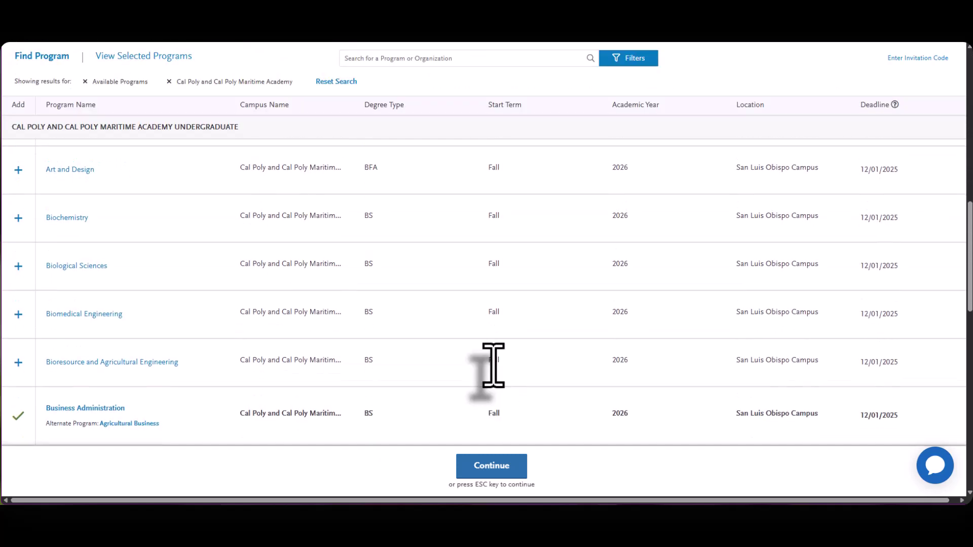
scroll(492, 365, "down", 3)
scroll(492, 365, "down", 1)
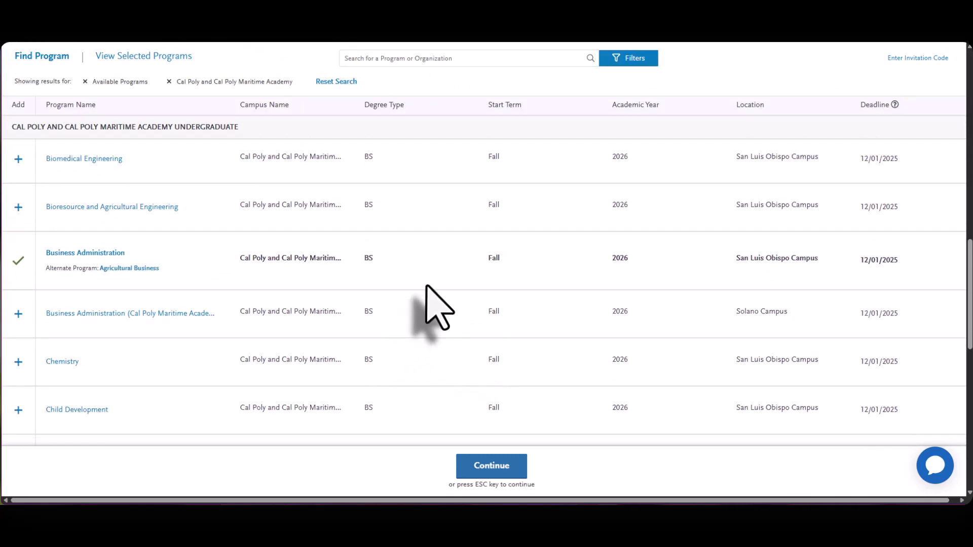